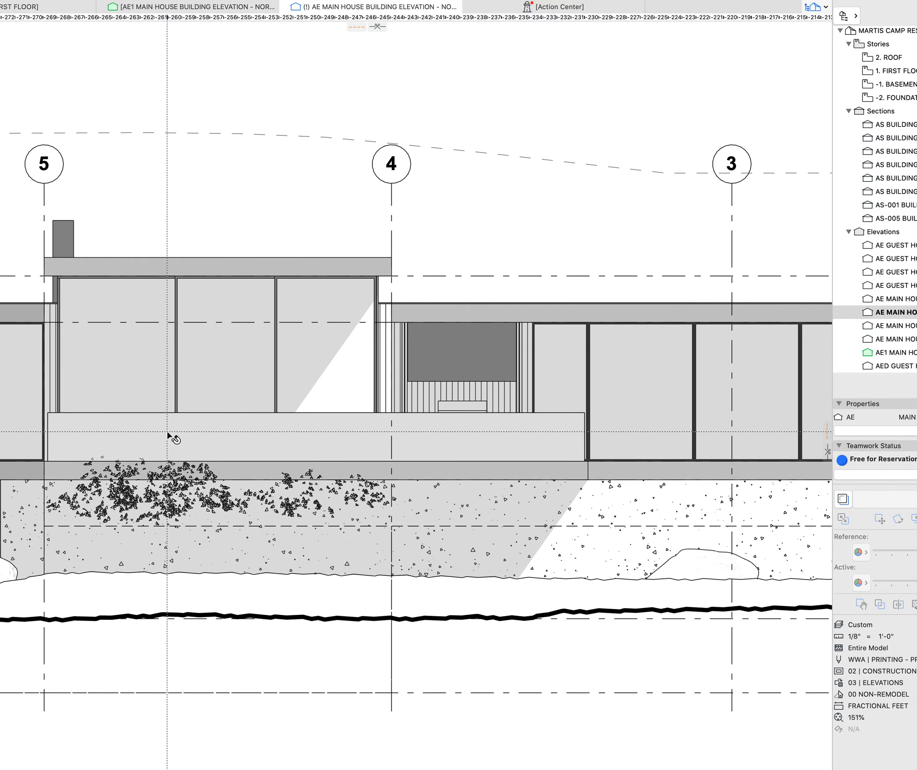
# - Hide the A | STAIR railing layer in the model view layer settings for the main house elevation
pyautogui.click(167, 434)
pyautogui.press('super+l')
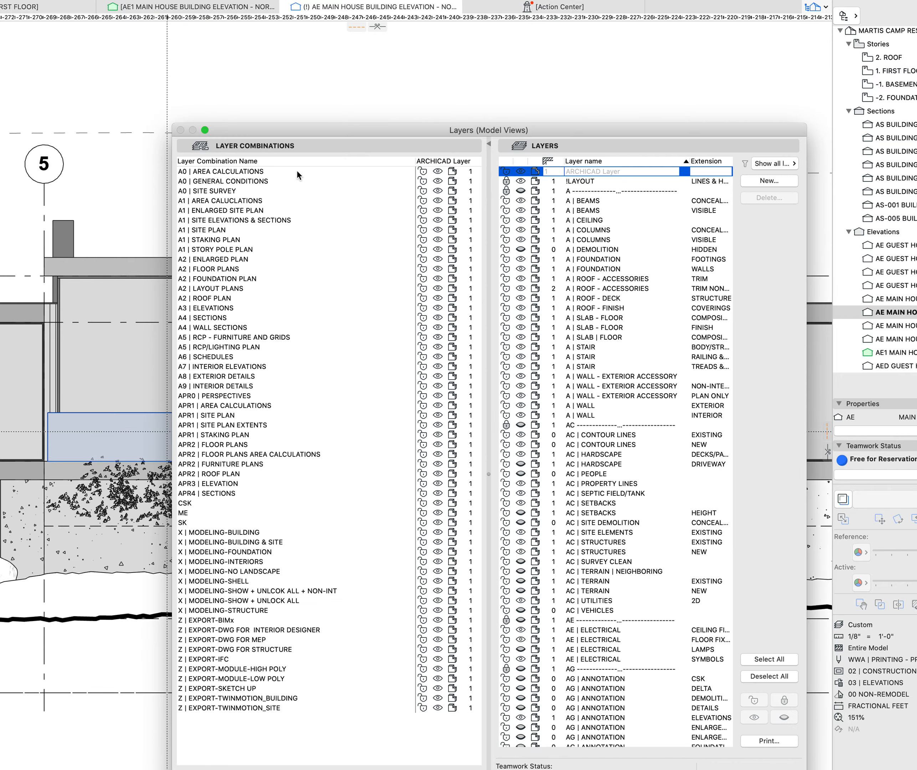
pyautogui.moveTo(293, 129); pyautogui.dragTo(591, 145)
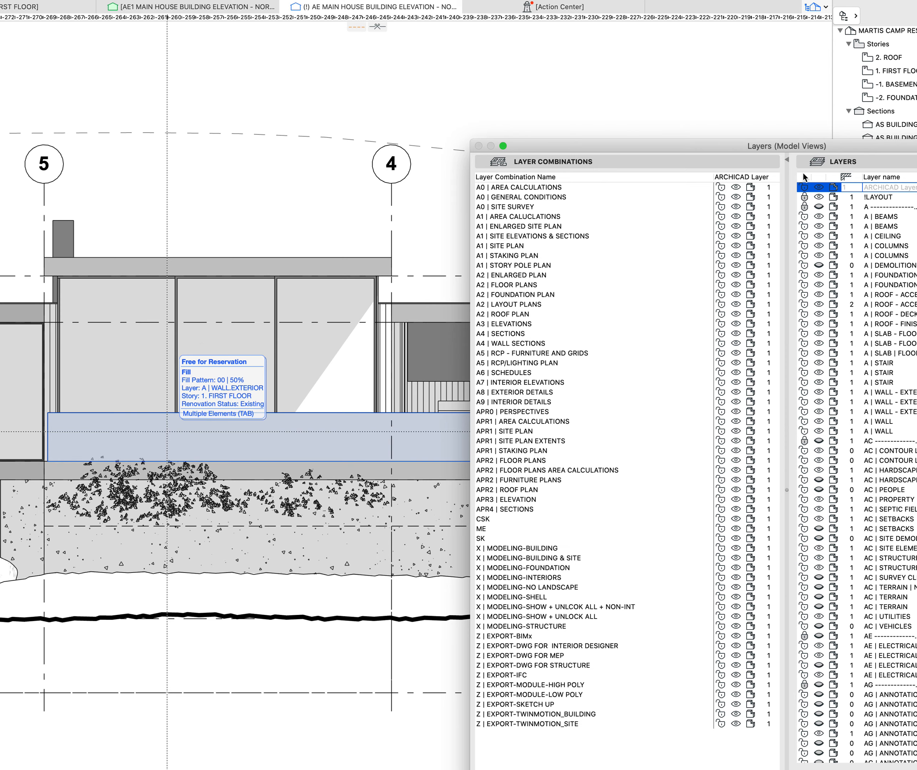
pyautogui.moveTo(809, 148); pyautogui.dragTo(643, 151)
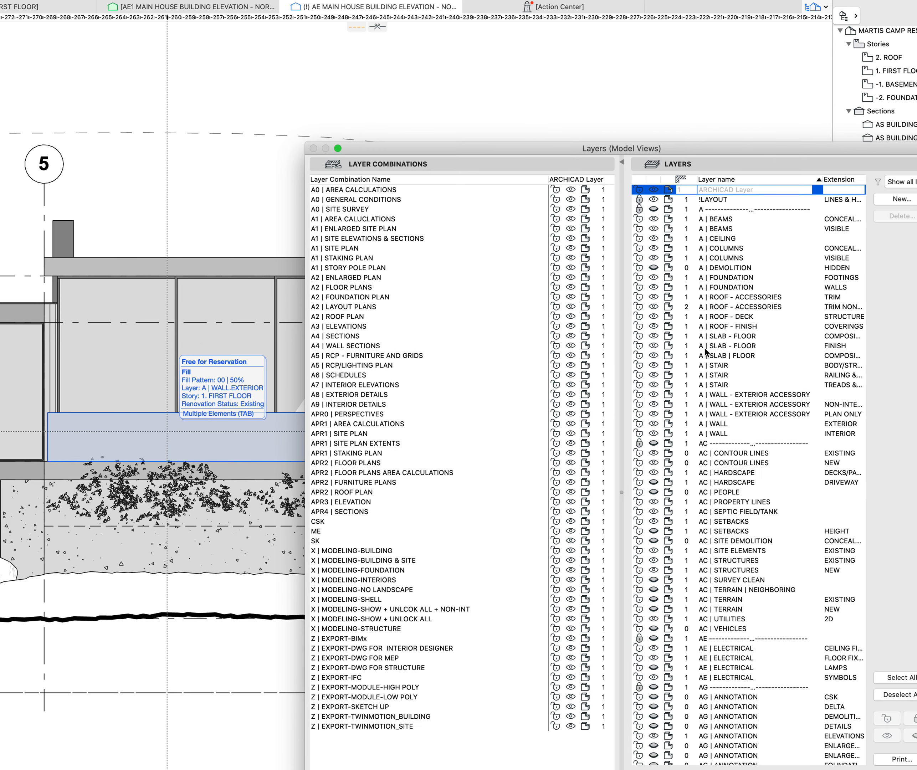
pyautogui.click(843, 376)
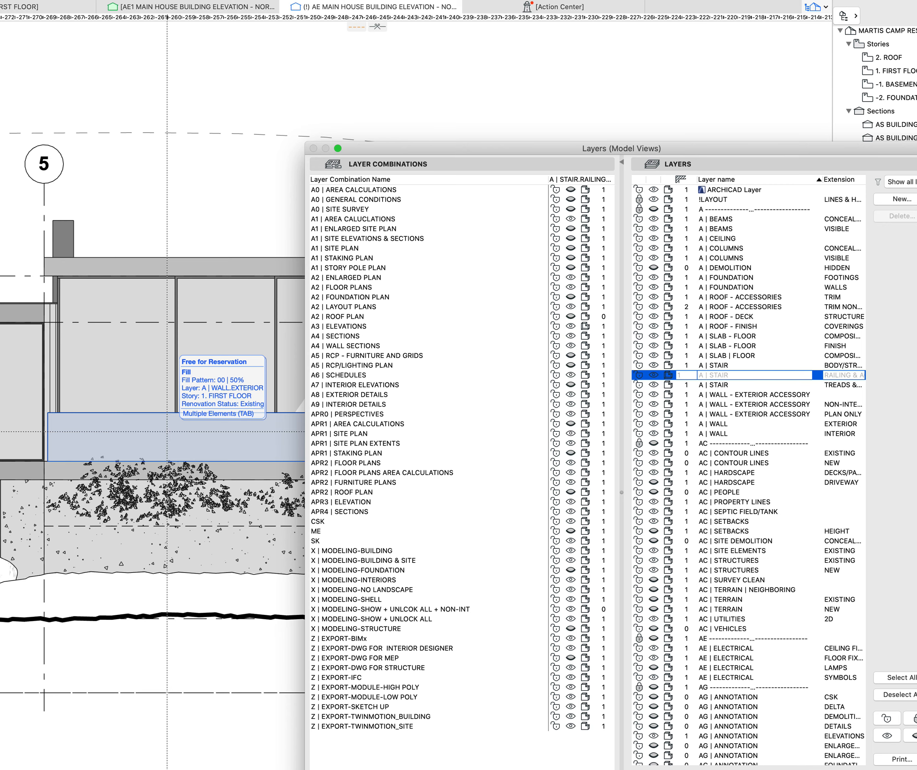
pyautogui.press('Return')
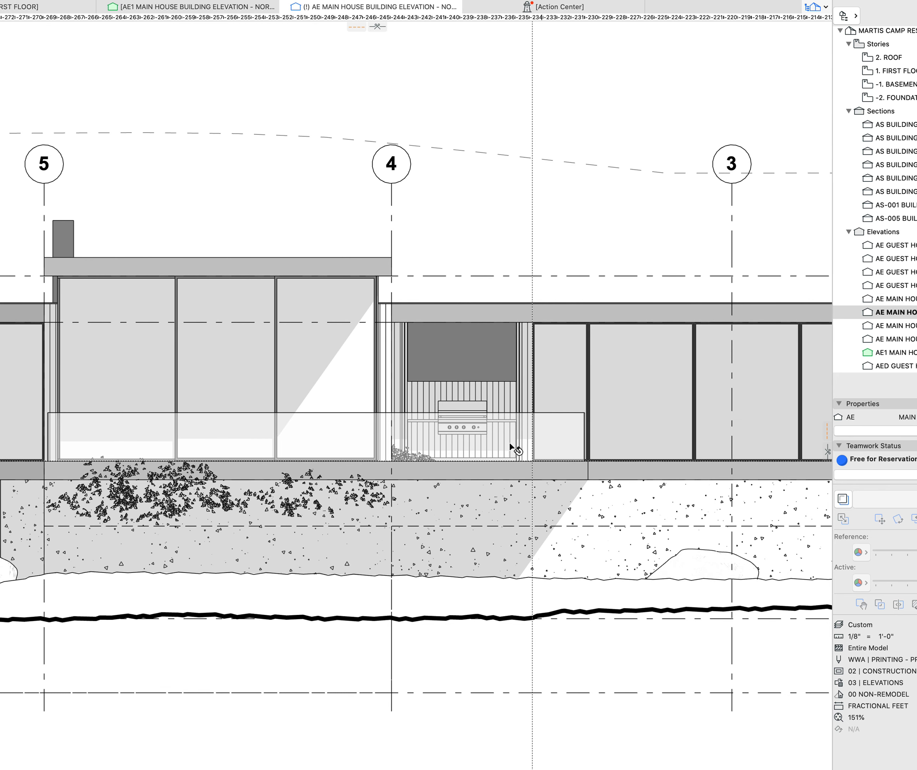
# - Select and inspect the fill covering the deck railing between grids 5 and 3, leaving its settings as they are
pyautogui.click(554, 429)
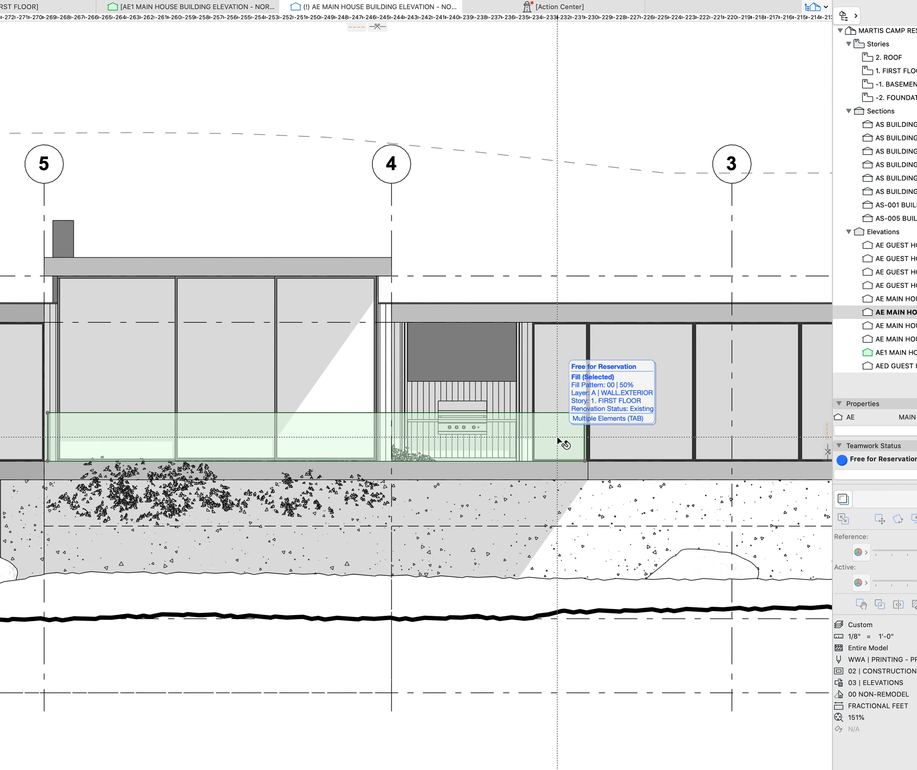
pyautogui.doubleClick(557, 436)
pyautogui.press('Escape')
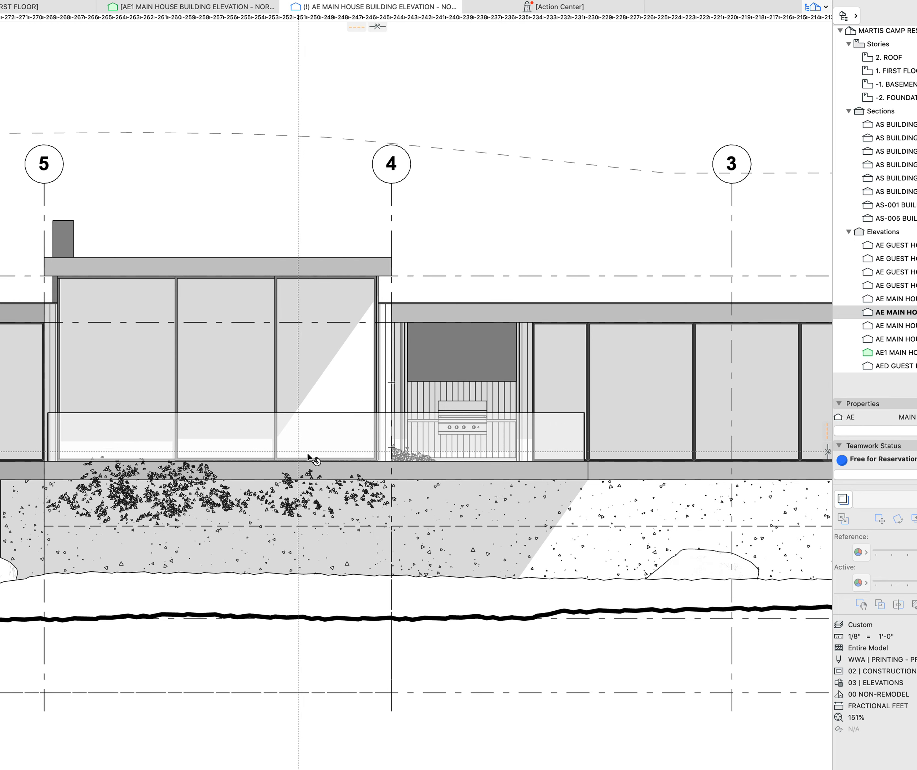
pyautogui.scroll(3, 554, 418)
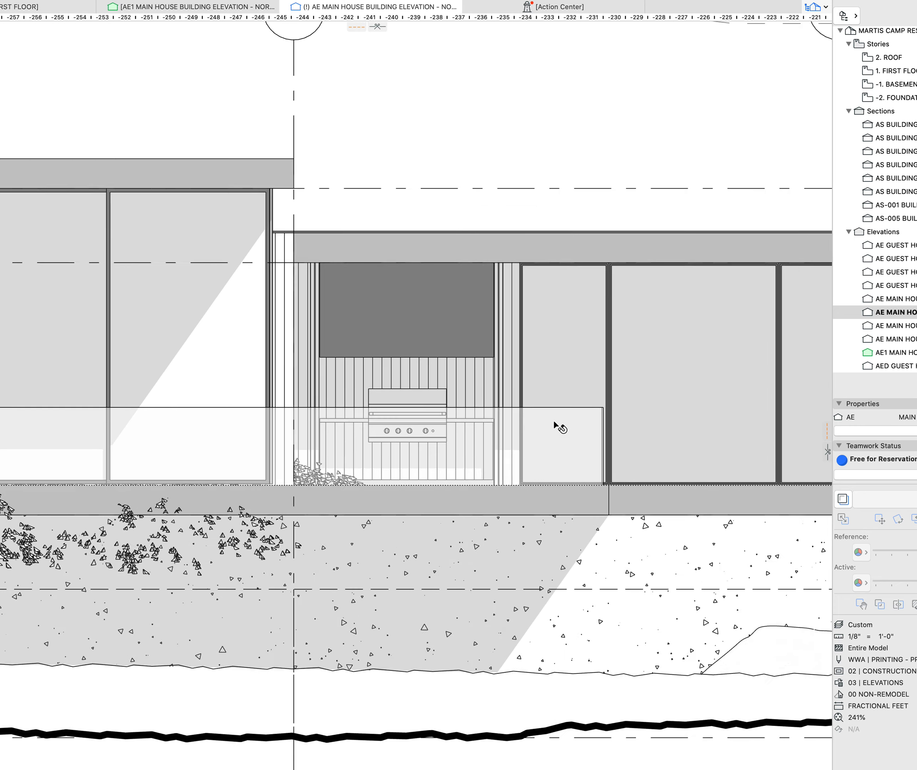
pyautogui.scroll(-3, 554, 423)
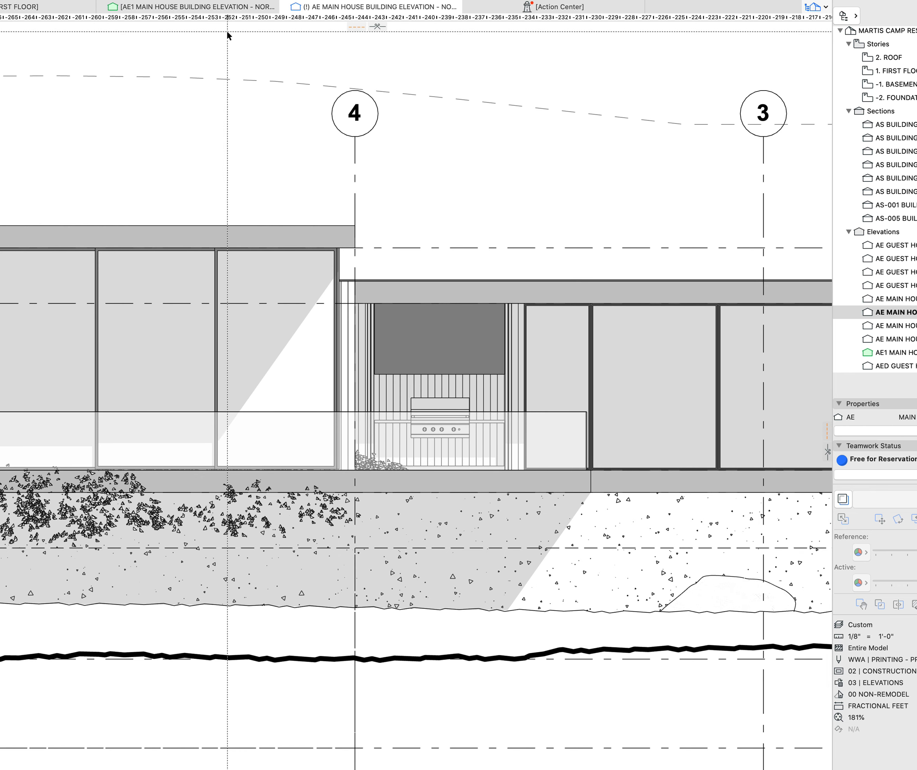
# - Switch to the AE1 main house north elevation and compare the fill-covered railing between grids 8 and 6 with the deck railing from grid 5 past grid 4
pyautogui.moveTo(208, 9)
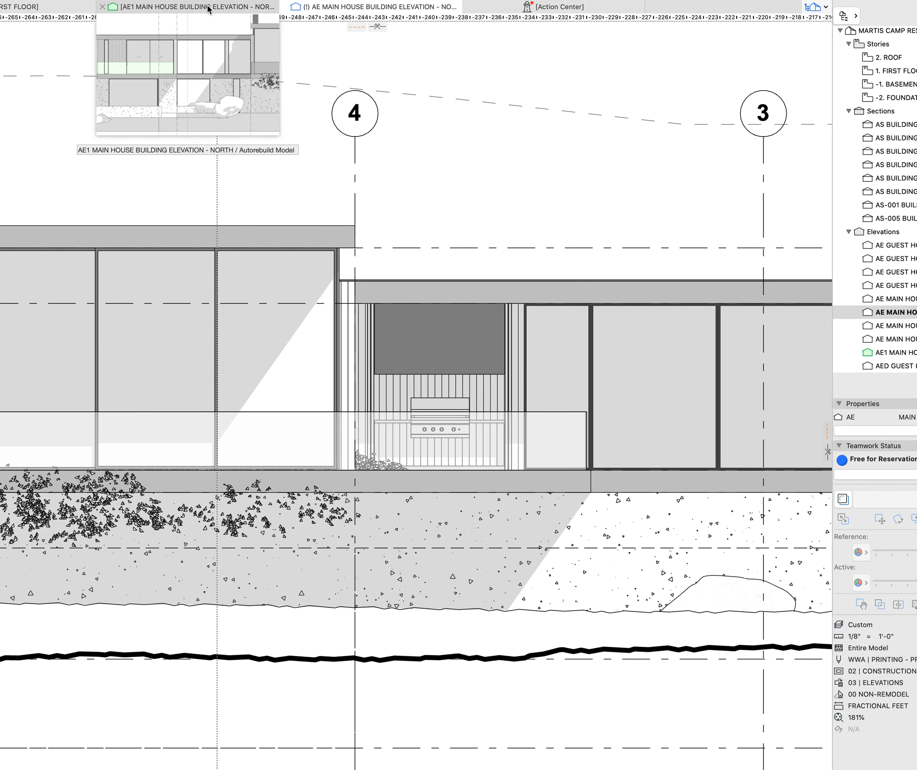
pyautogui.click(208, 9)
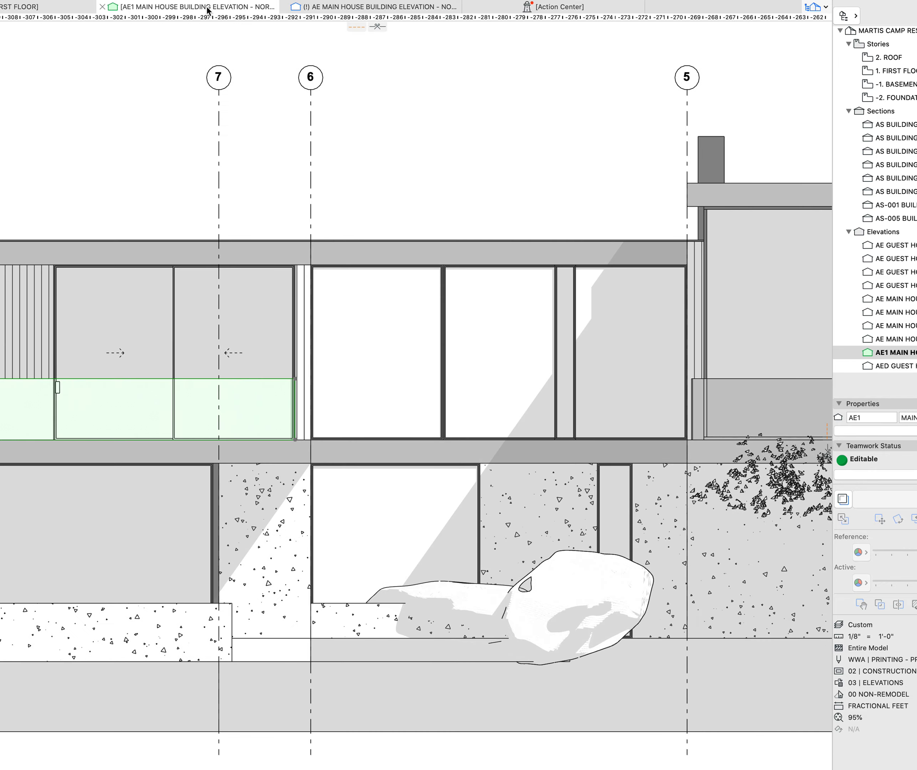
pyautogui.hscroll(-3, 172, 294)
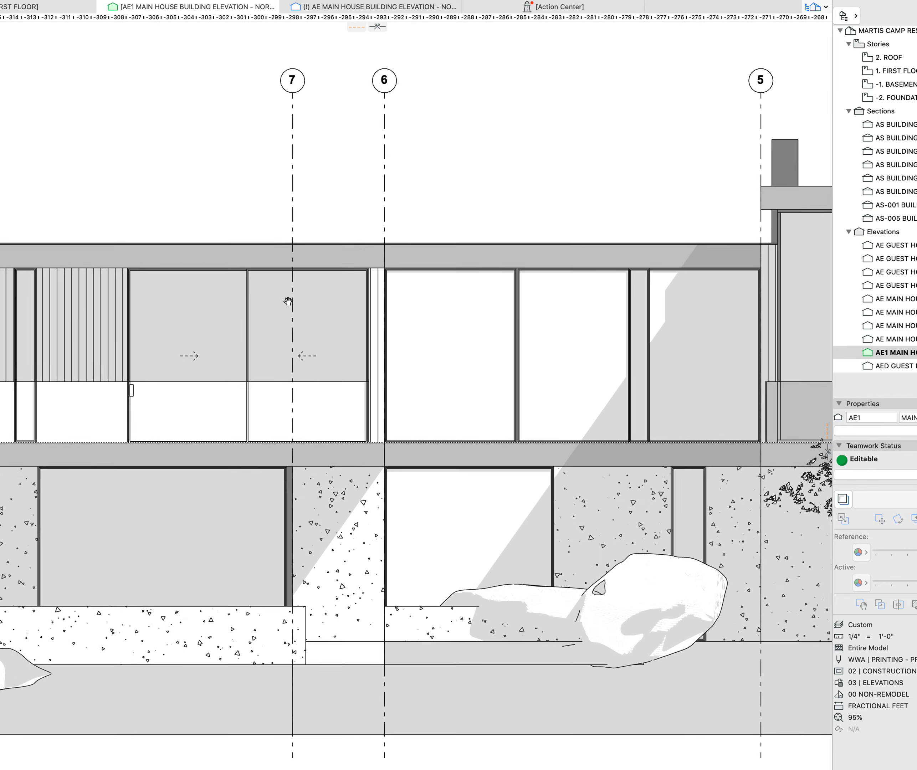
pyautogui.hscroll(8, 661, 318)
pyautogui.moveTo(661, 317); pyautogui.dragTo(418, 321, button='middle')
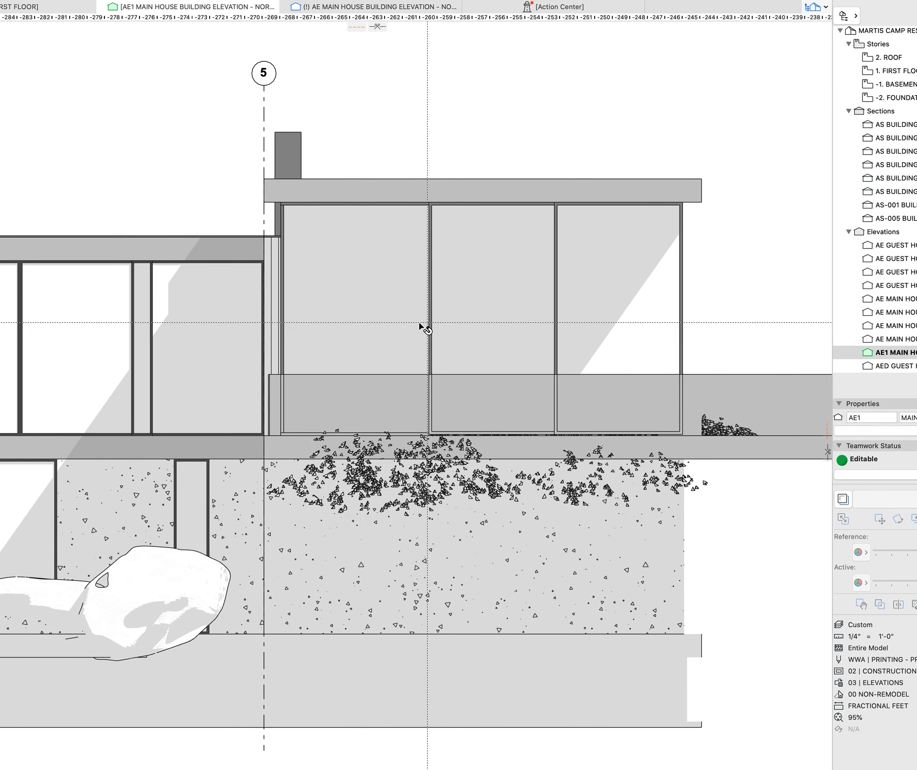
pyautogui.hscroll(-10, 626, 347)
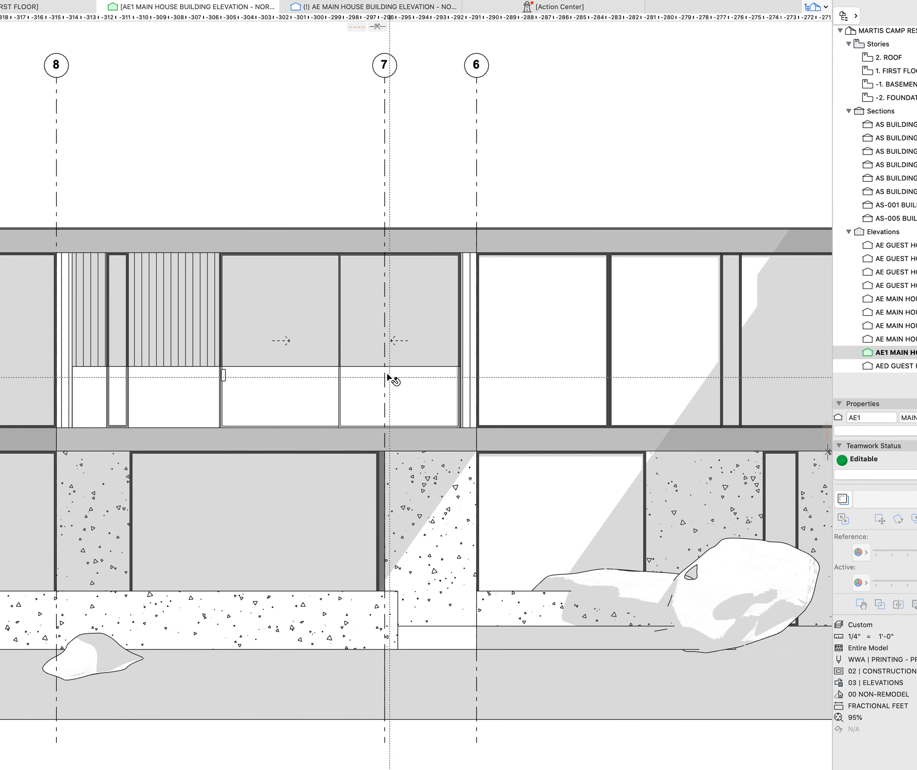
pyautogui.click(269, 378)
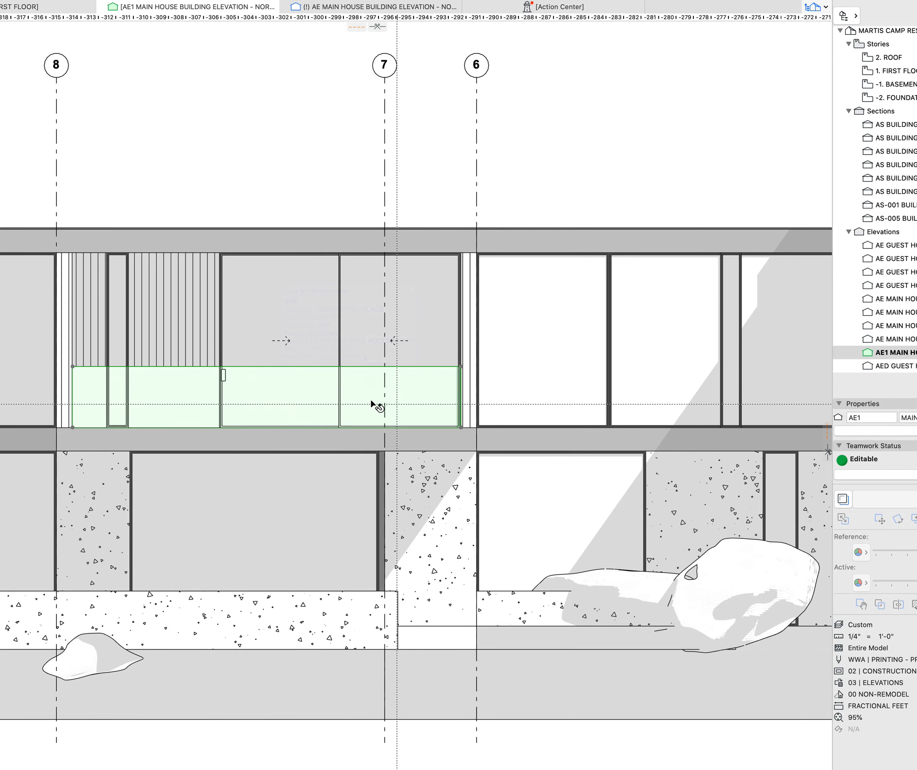
pyautogui.click(304, 206)
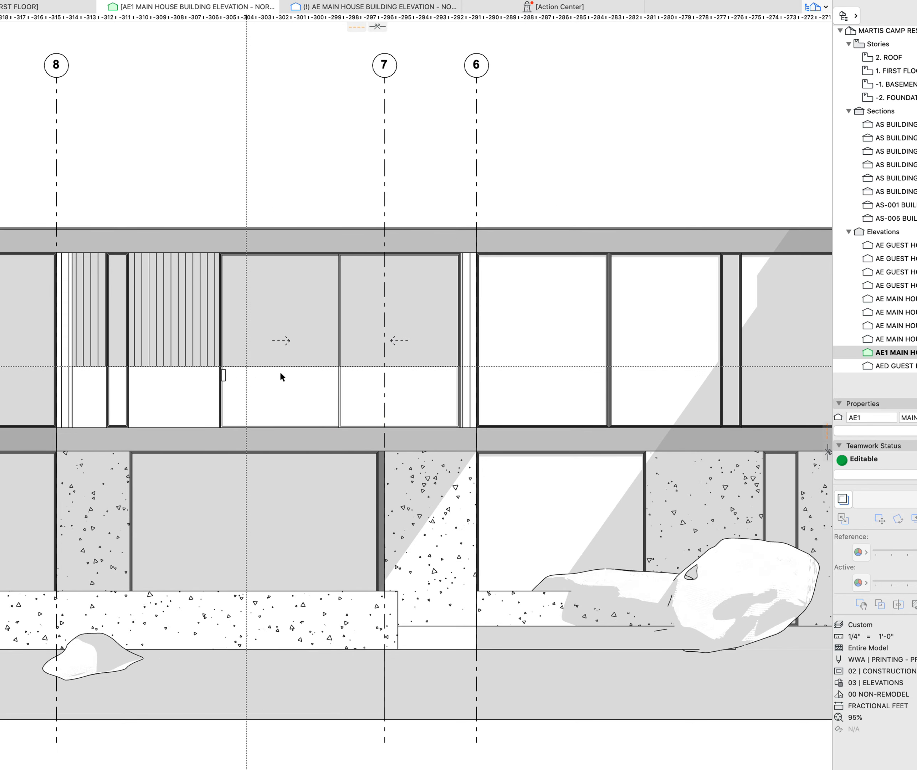
pyautogui.hscroll(10, 385, 391)
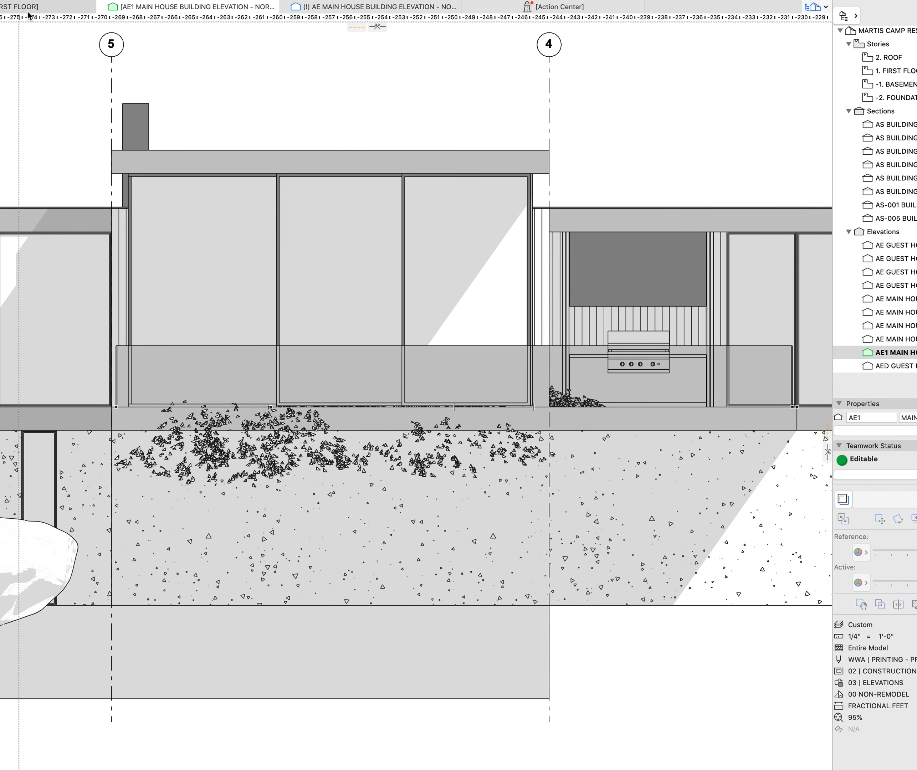
# - Check the Transparency option for uncut elements in the AE1 elevation's model display settings
pyautogui.rightClick(150, 9)
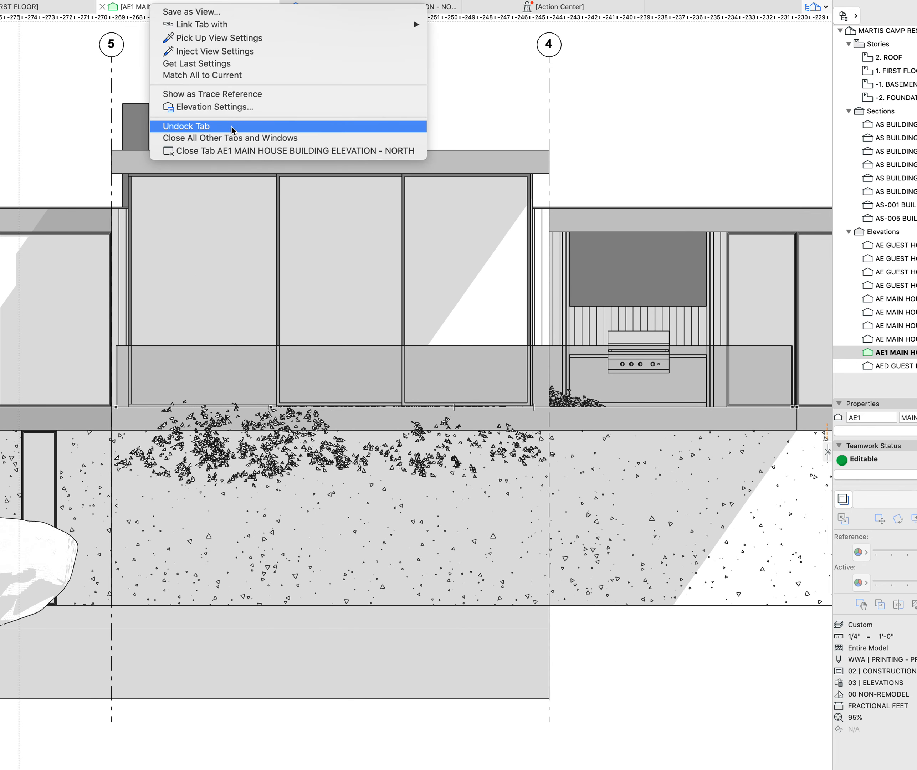
pyautogui.click(215, 106)
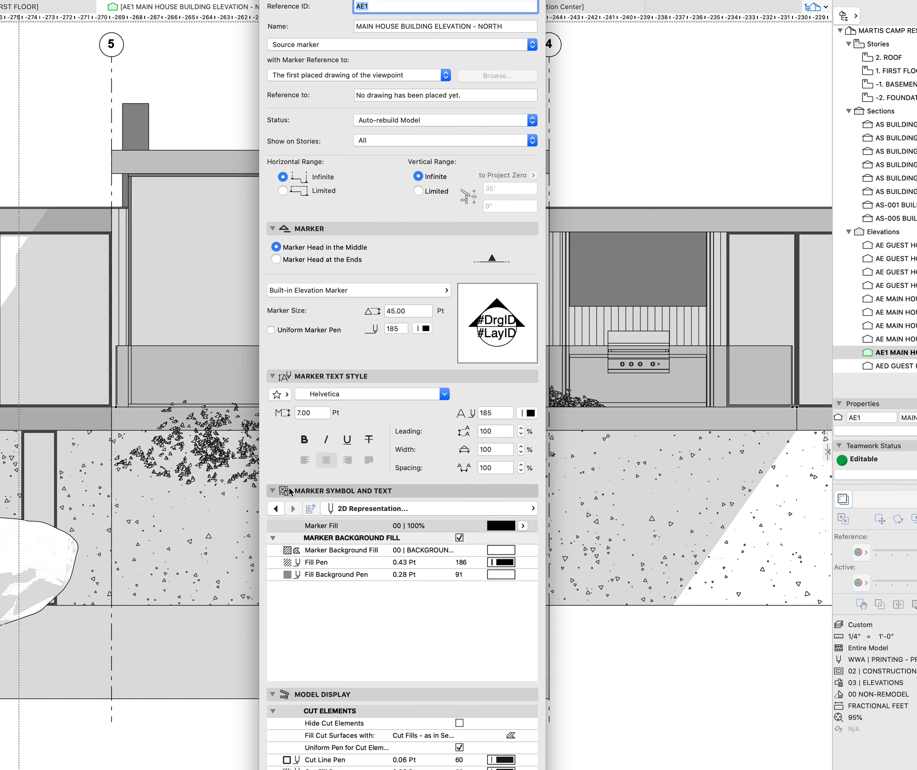
pyautogui.click(274, 490)
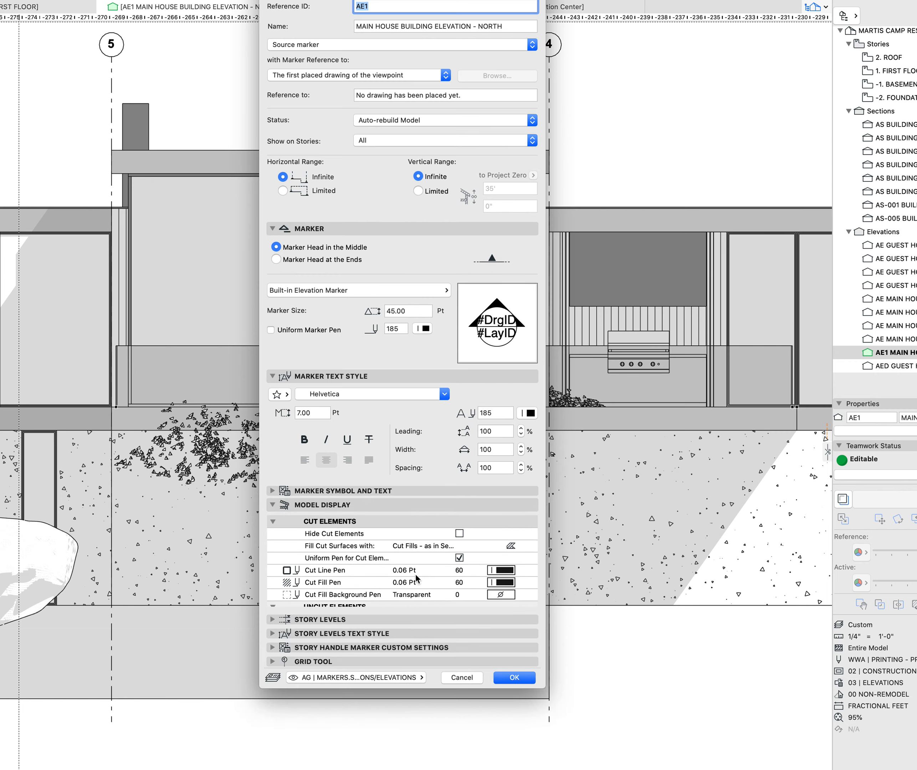
pyautogui.scroll(-5, 388, 566)
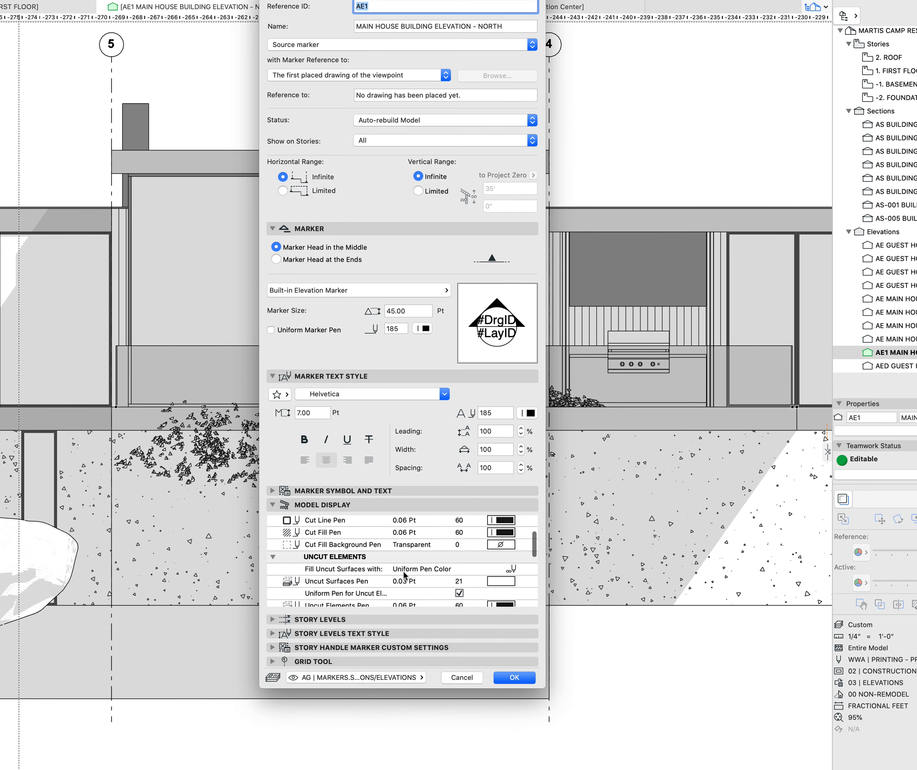
pyautogui.click(341, 579)
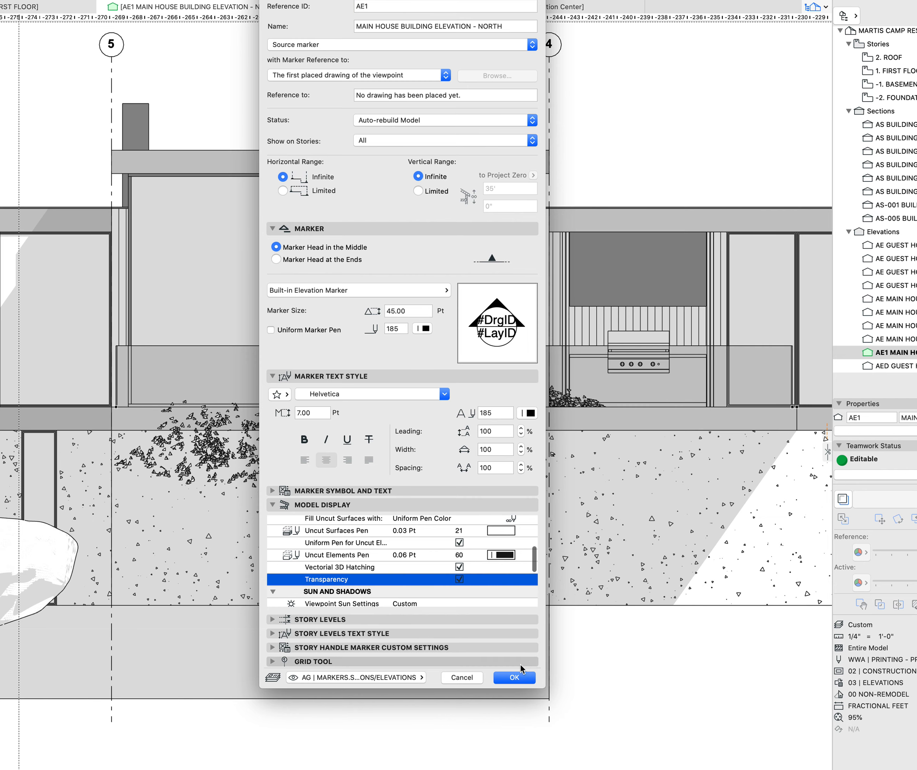
pyautogui.click(508, 677)
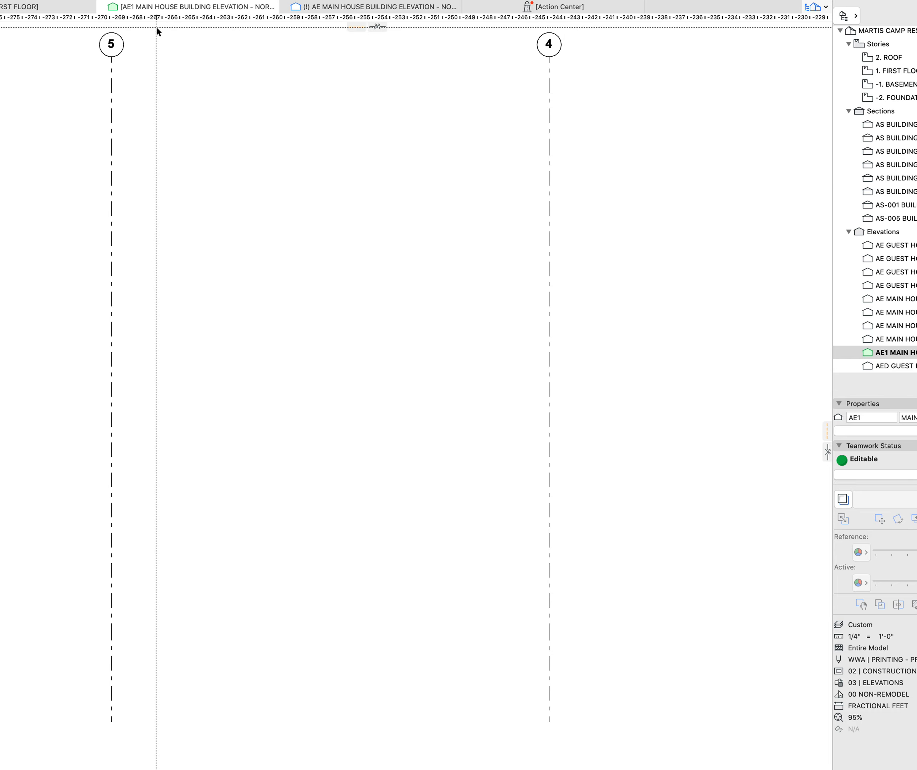
# - Examine the vectorial hatching and pen of the 08 | GLASS-CLEAR surface in the surface settings
pyautogui.hotkey('alt', 's')
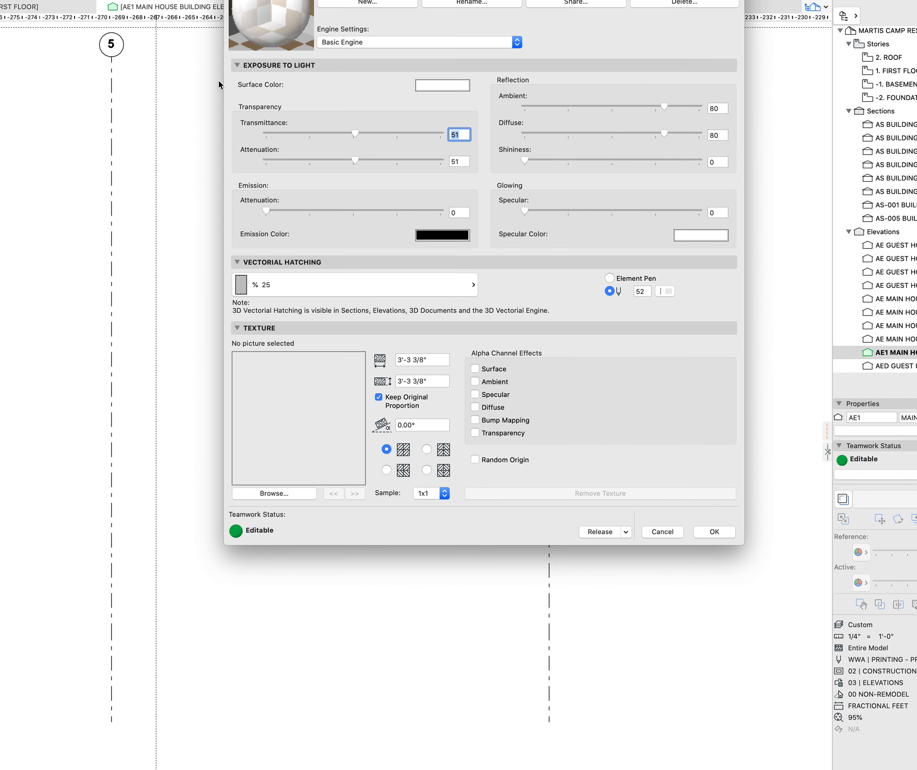
pyautogui.moveTo(389, 0); pyautogui.dragTo(339, 53)
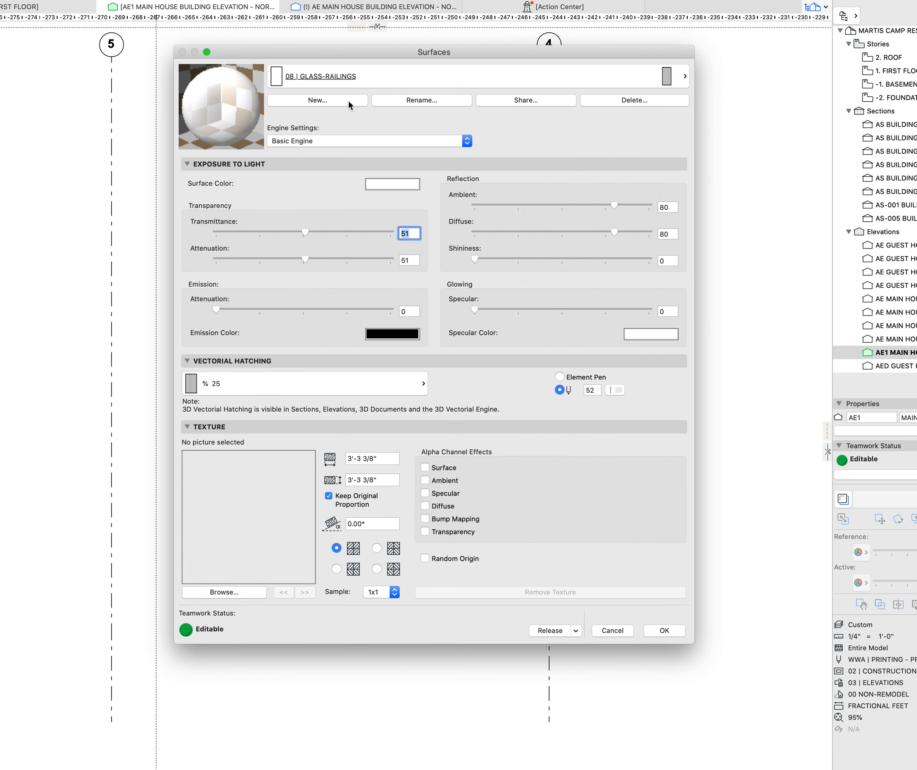
pyautogui.click(340, 83)
pyautogui.click(743, 486)
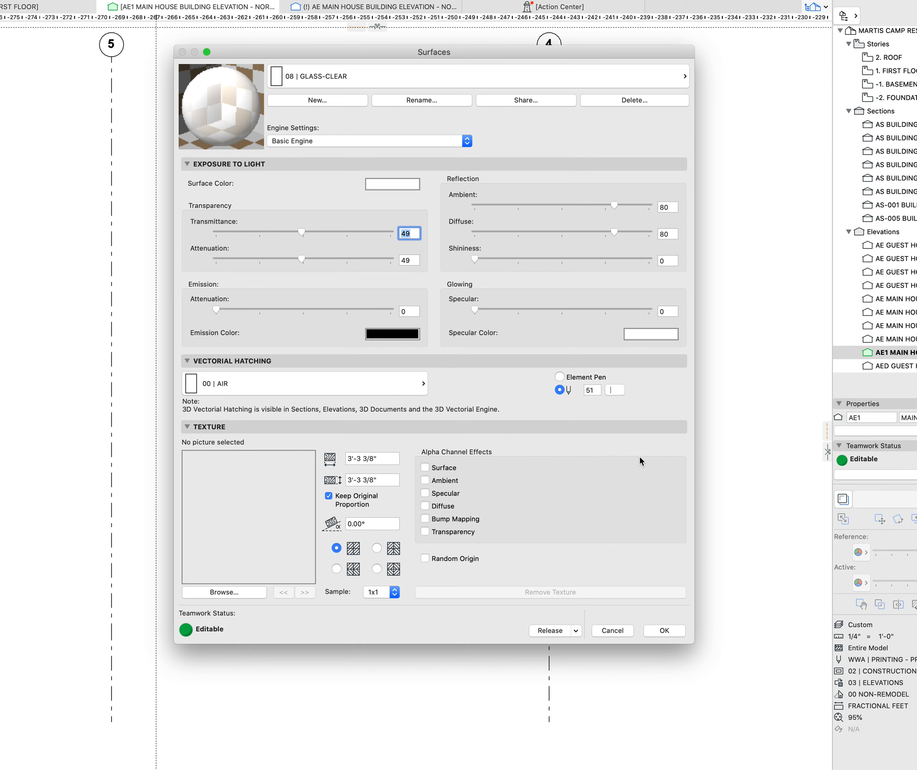
pyautogui.click(616, 391)
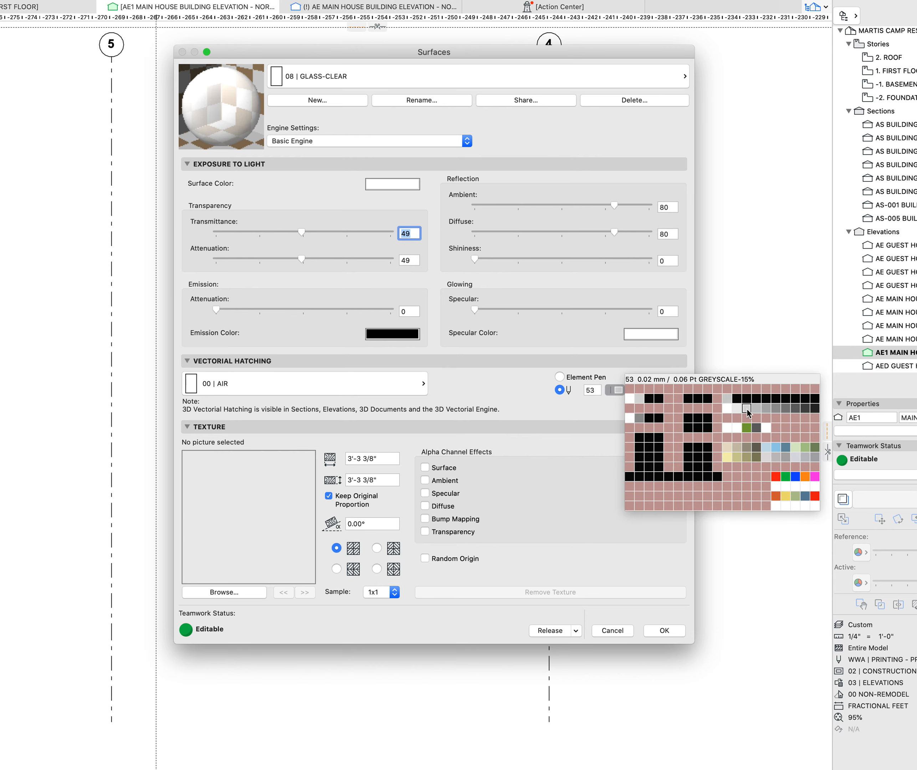
pyautogui.click(727, 407)
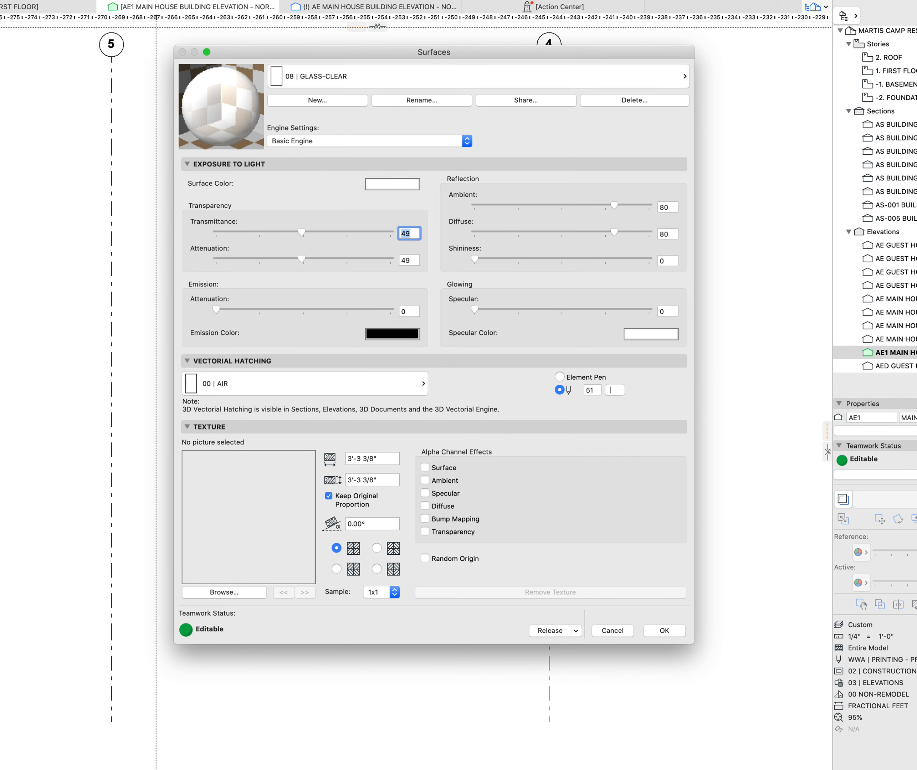
pyautogui.click(424, 383)
pyautogui.click(312, 104)
# - Set the vectorial hatching pen of the 08 | GLASS-RAILINGS surface to 51 and apply it to the elevation
pyautogui.click(326, 77)
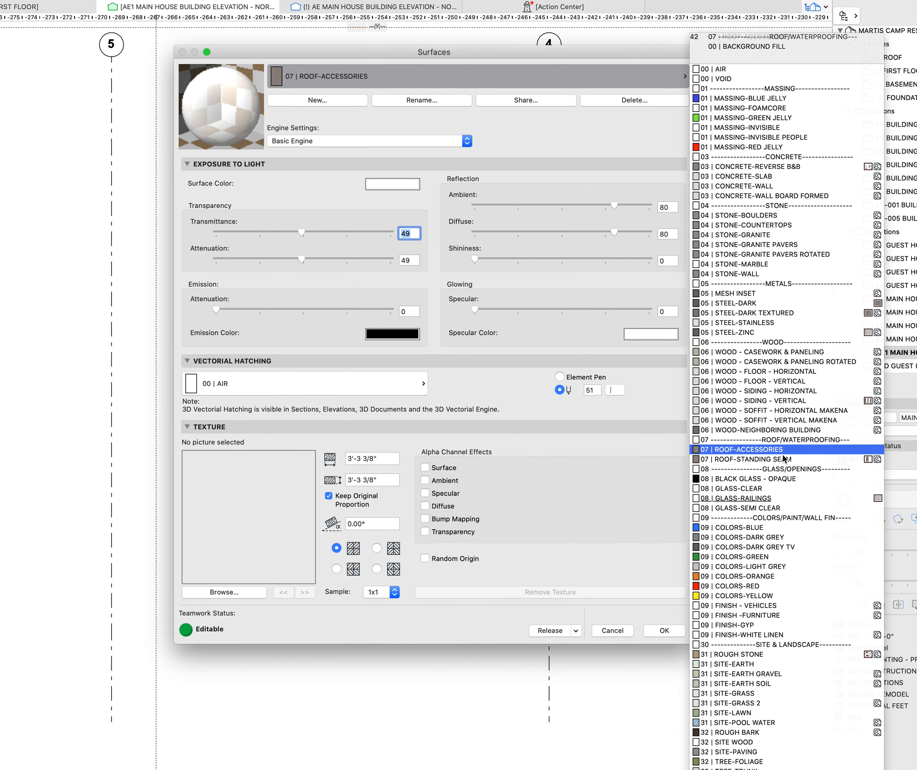
pyautogui.click(770, 498)
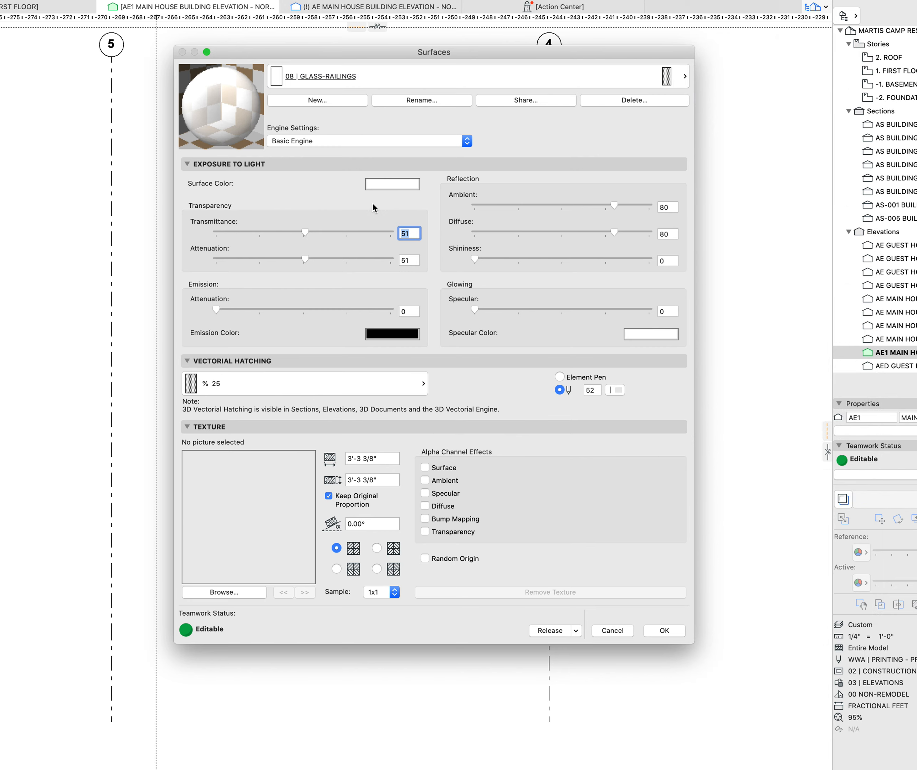
pyautogui.click(619, 388)
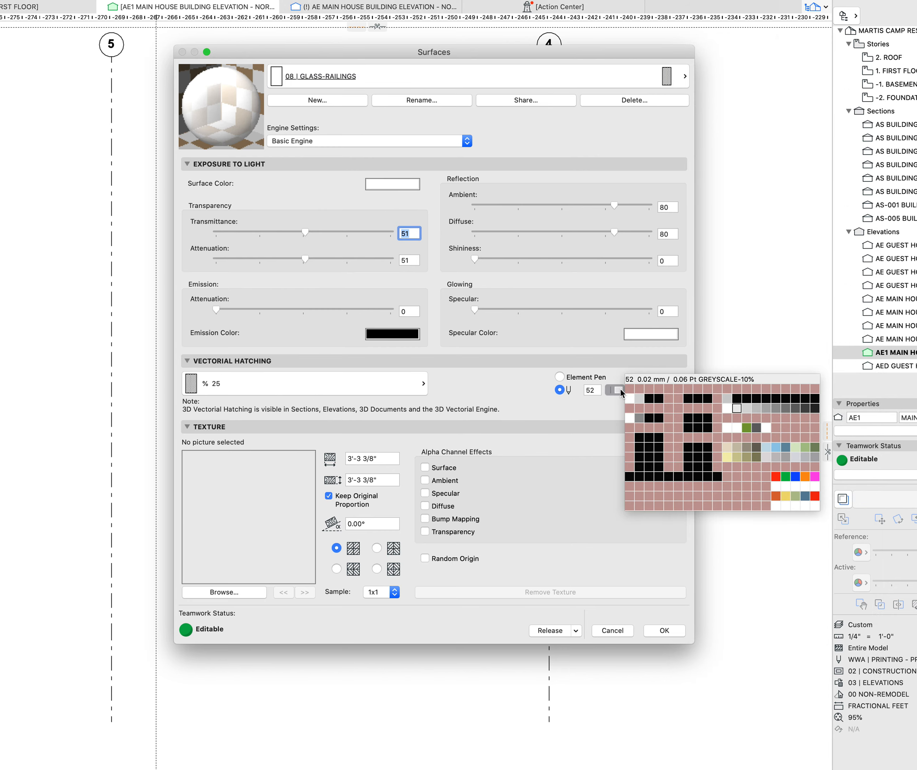
pyautogui.click(729, 409)
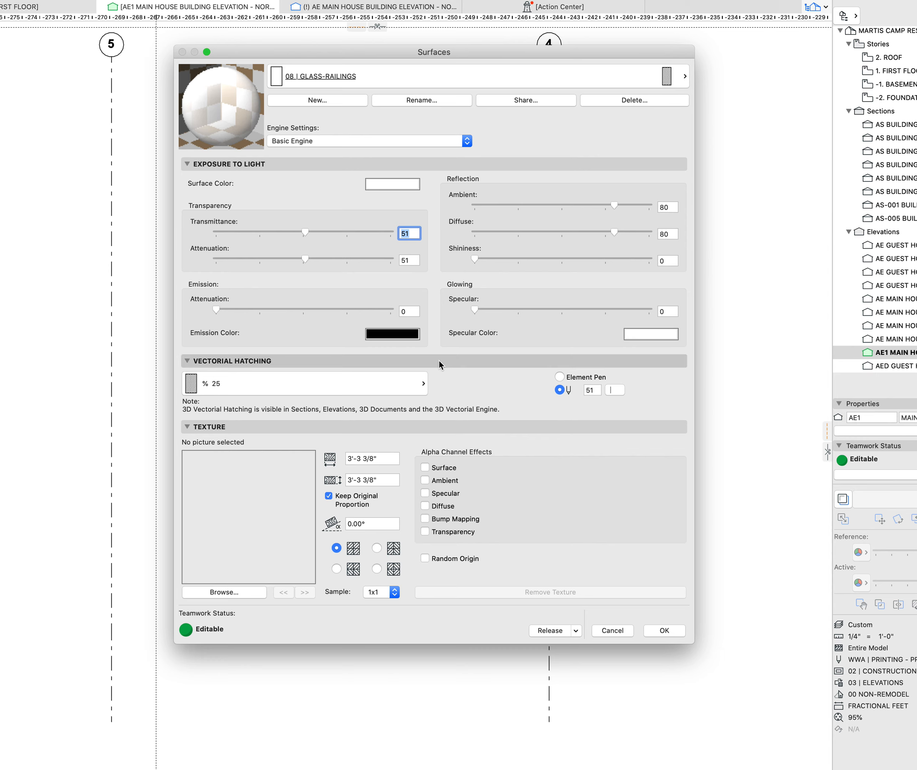
pyautogui.click(615, 390)
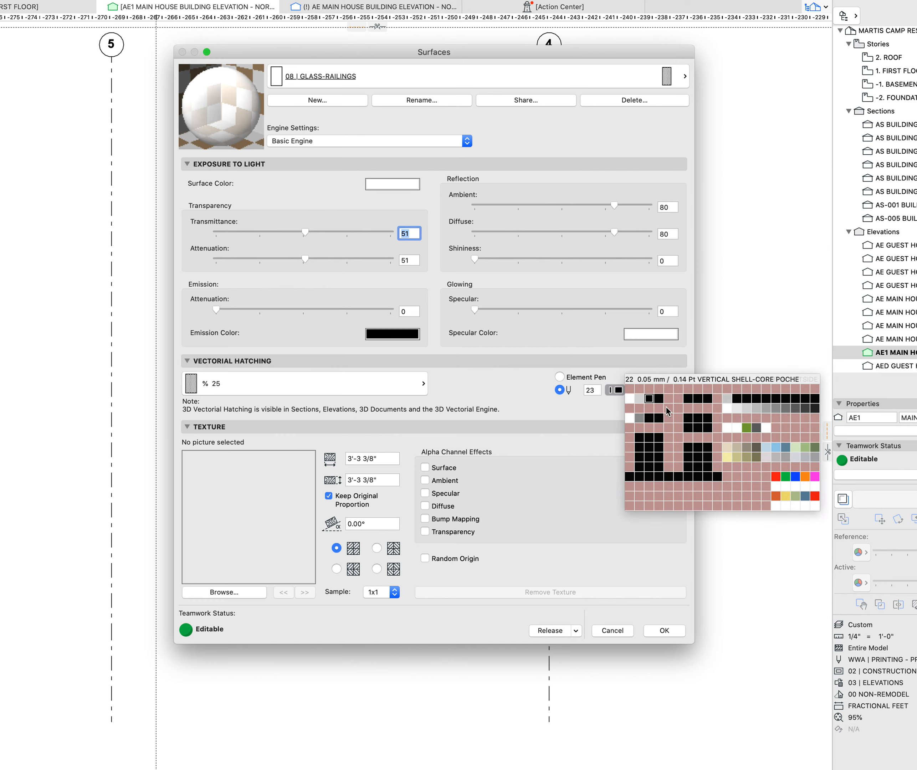
pyautogui.click(727, 411)
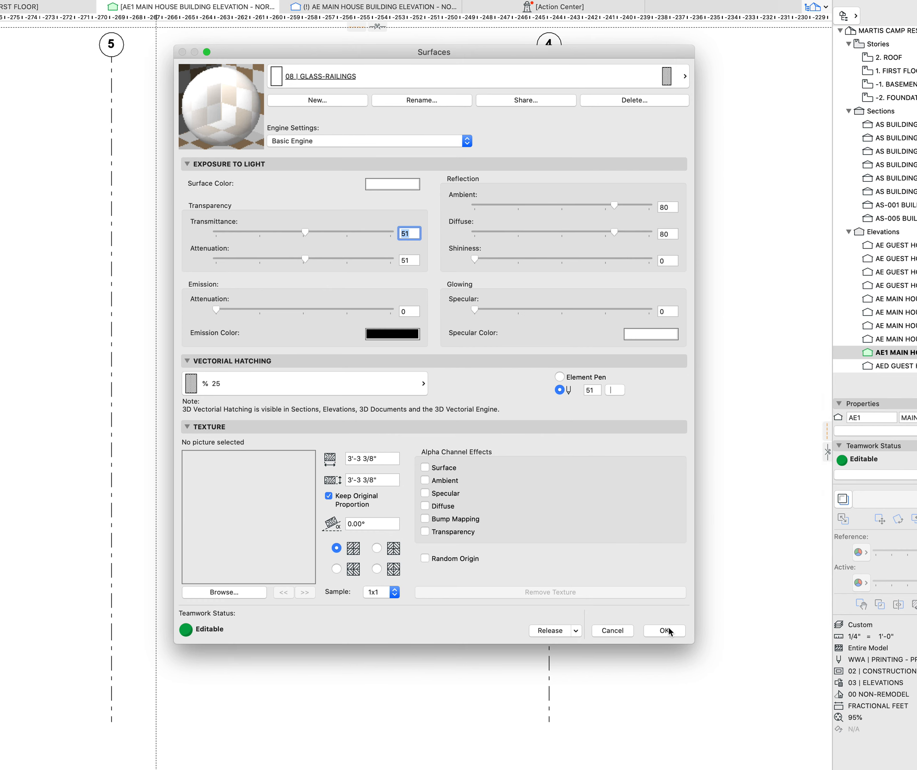
pyautogui.click(671, 629)
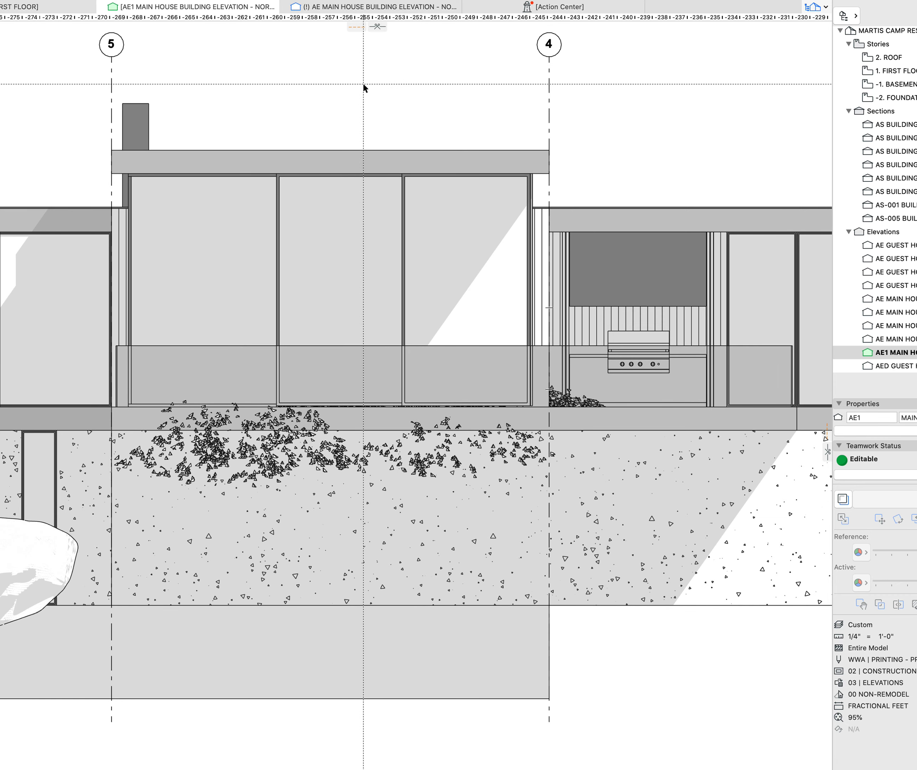
pyautogui.moveTo(355, 94); pyautogui.dragTo(360, 116, button='middle')
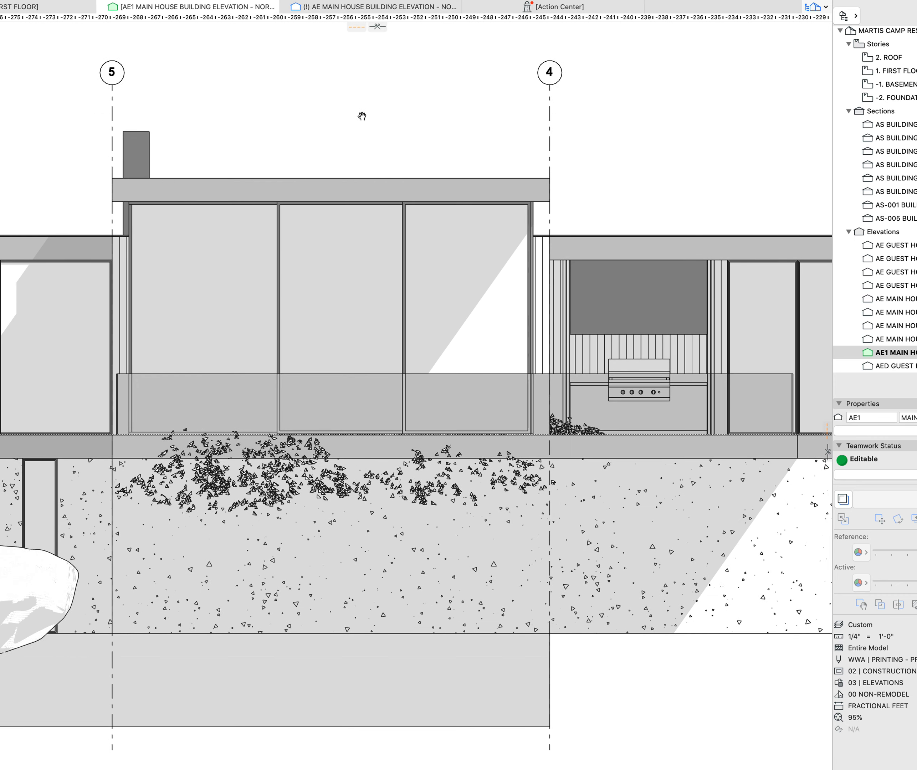